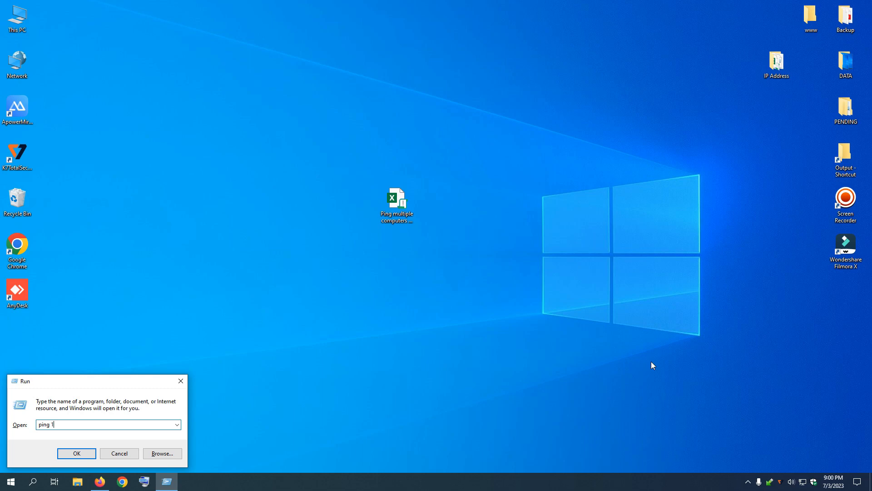
Step: Run a continuous ping to 192.168.31.1, centre its window on the desktop, and close it after viewing the replies
type("92.168.31")
key("Return")
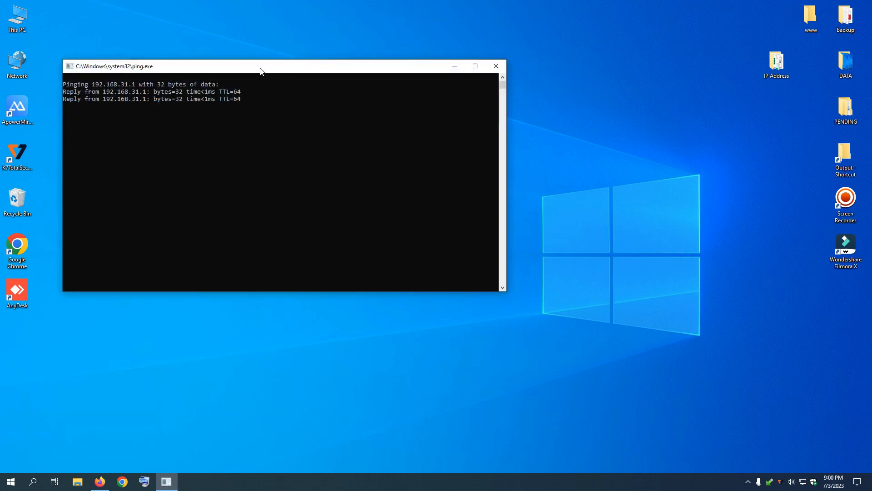
left_click_drag(260, 68, 364, 140)
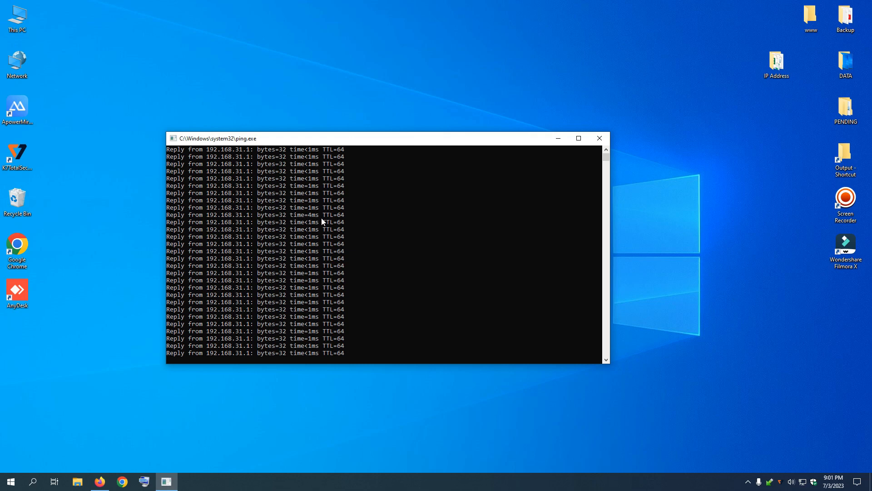
left_click(599, 138)
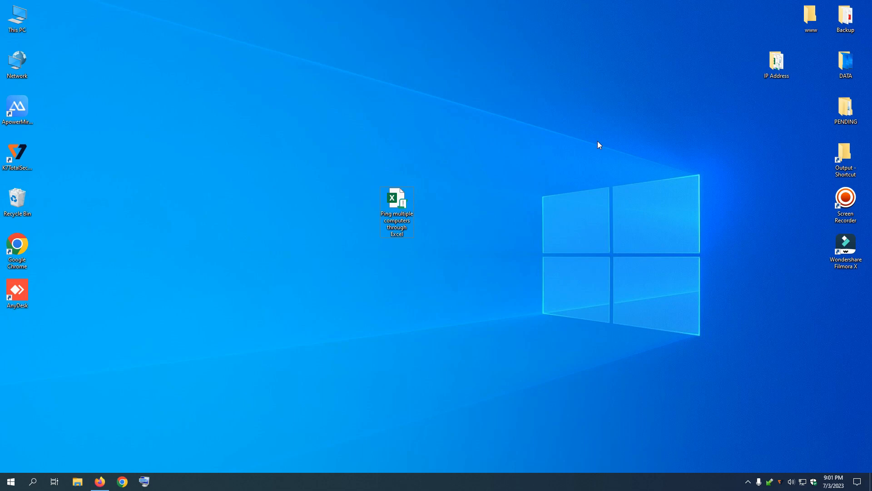
Step: Run ping 8.8.8.8 -t, watch the replies in the ping window, and close it
key("super+r")
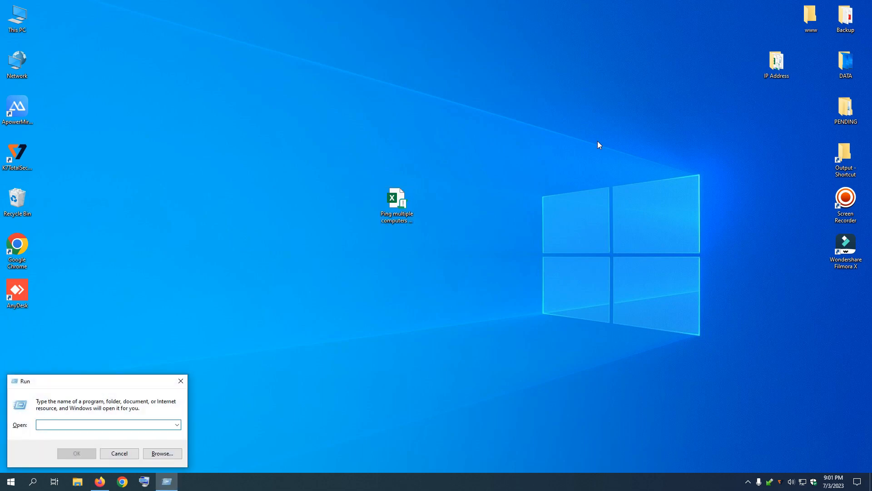
type("ping 8.8.8.8 -t")
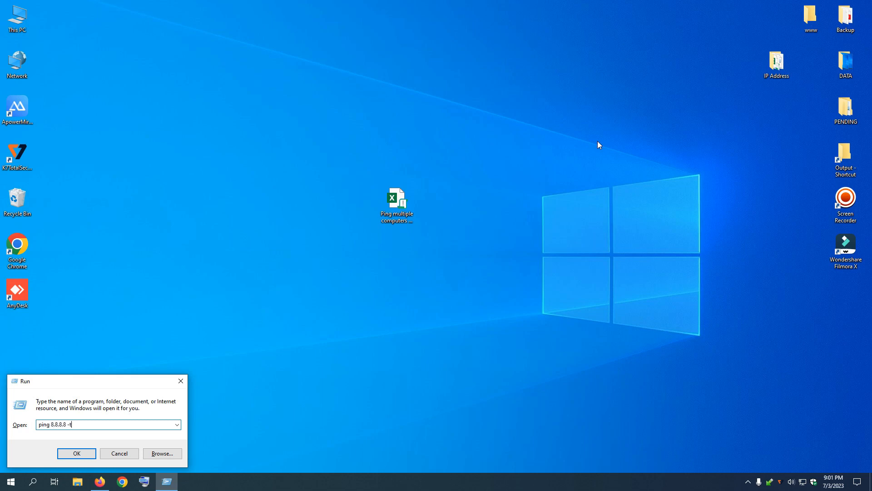
key("Return")
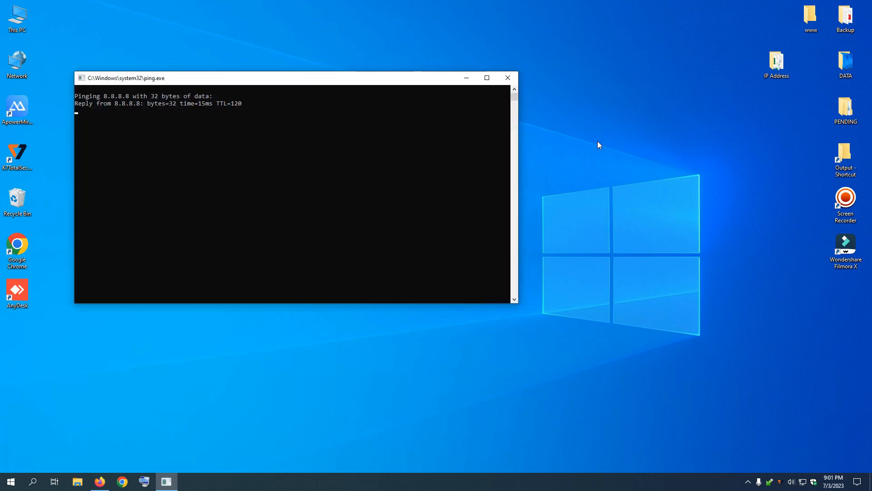
left_click_drag(269, 81, 357, 121)
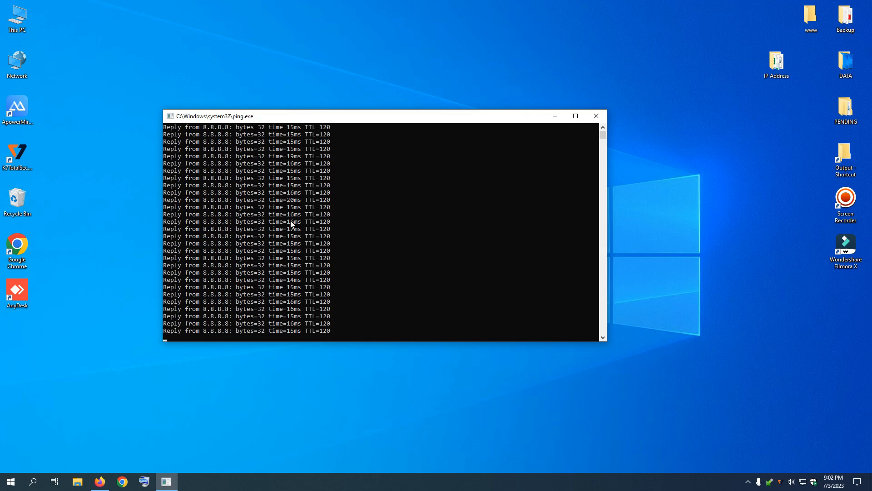
left_click(596, 116)
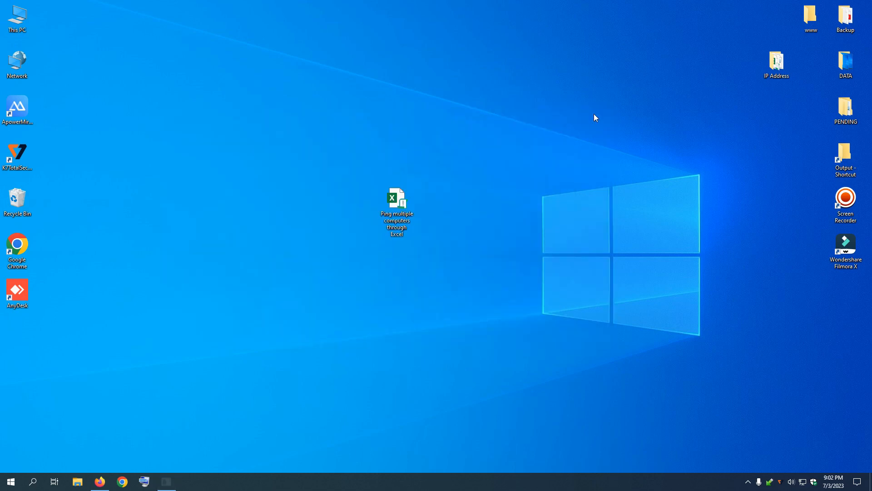
Step: Open the "Ping multiple computers through Excel" workbook and enter google.com as the hostname in A2
left_click_drag(401, 220, 401, 175)
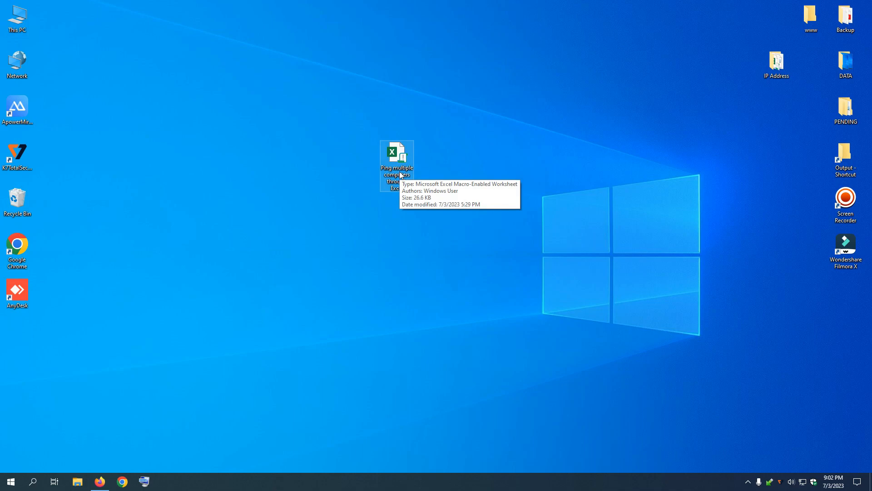
double_click(402, 157)
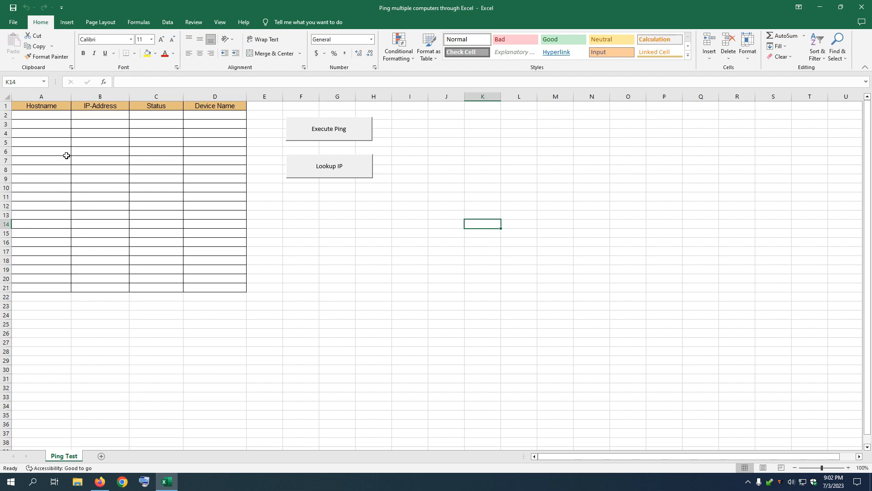
left_click(37, 116)
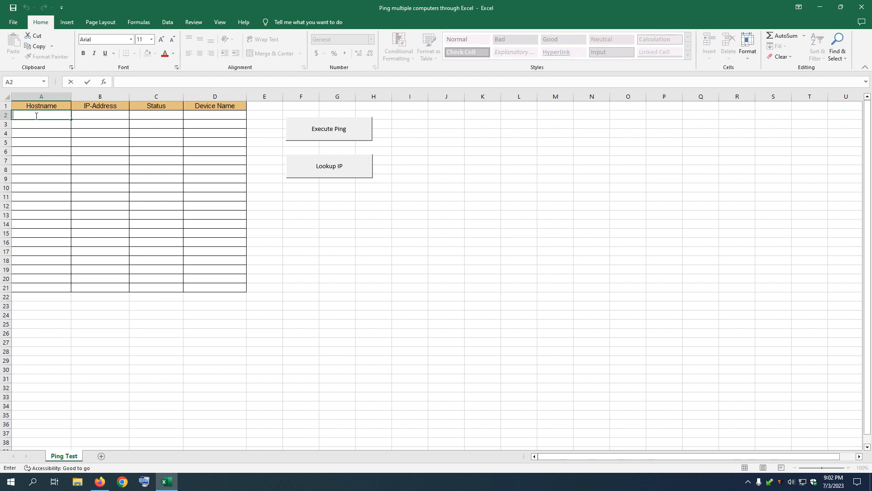
type("google.com")
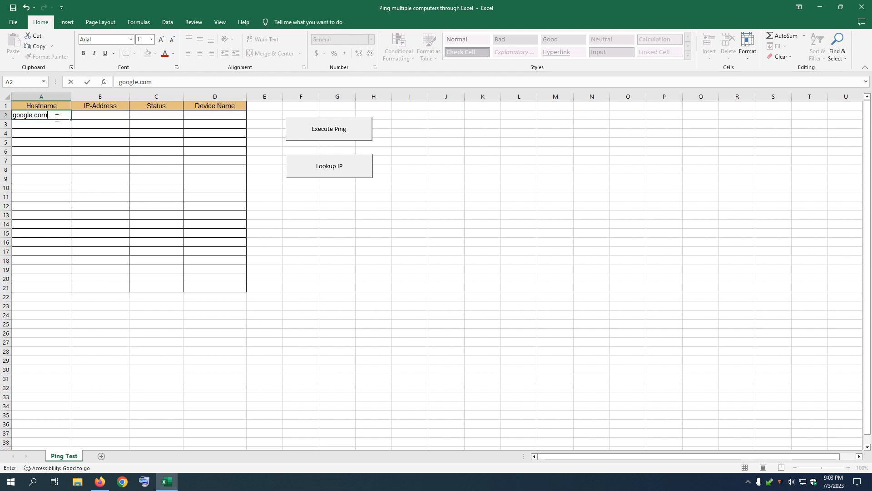
left_click_drag(48, 117, 35, 119)
left_click(29, 143)
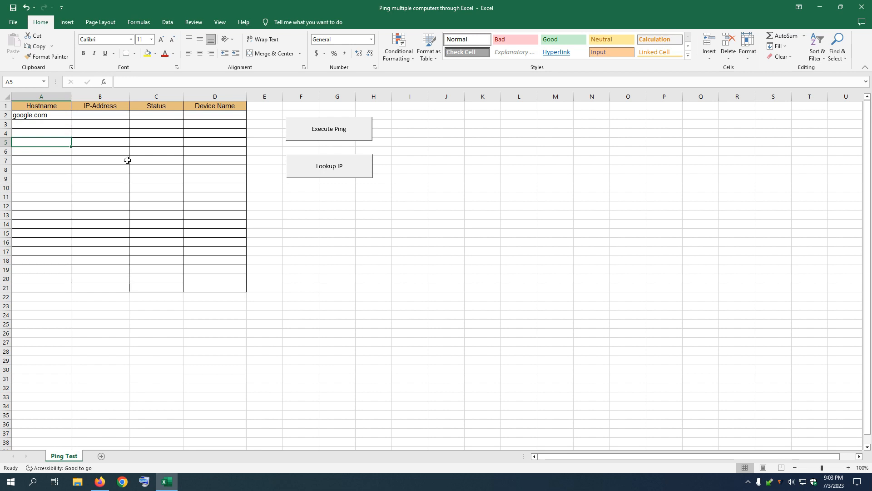
Step: Look up the IP address of google.com and run the ping test on it
left_click(332, 171)
left_click(339, 131)
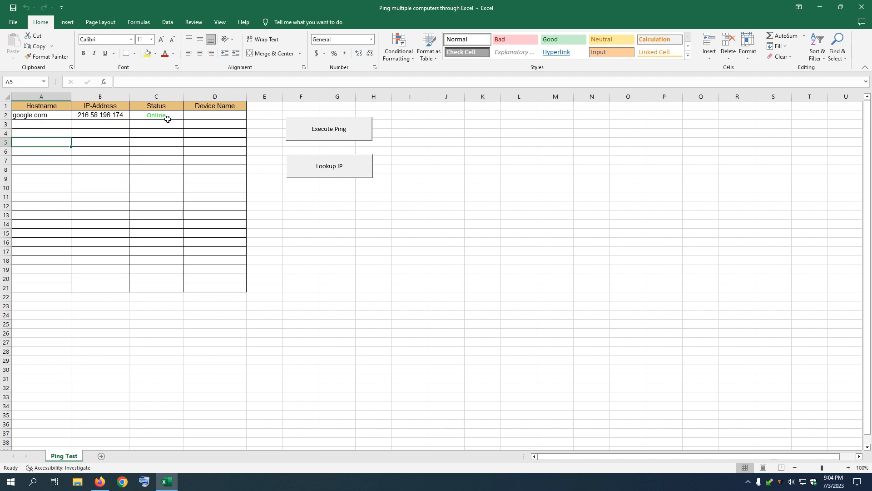
Step: Enter the hostnames lg.com, mi.com, ssm.com, msn.com, samsung.com, dell.com, dora.com and flipkart.com in A3 to A10
double_click(40, 124)
type("lg.com")
key("Return")
type("mi.com")
key("Return")
type("ssm.com")
key("Return")
type("msn.com")
key("Return")
type("samsung.com")
key("Return")
type("dell.com")
key("Return")
type("dora.com")
key("Return")
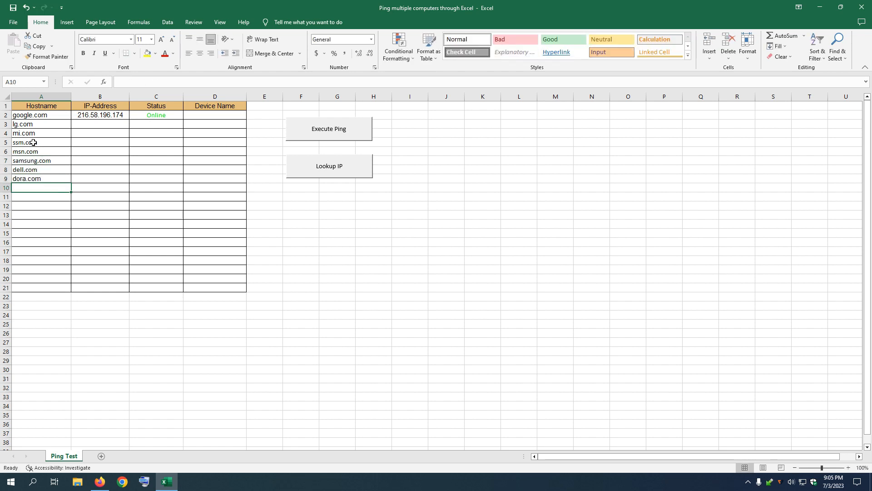
type("flipkart.com")
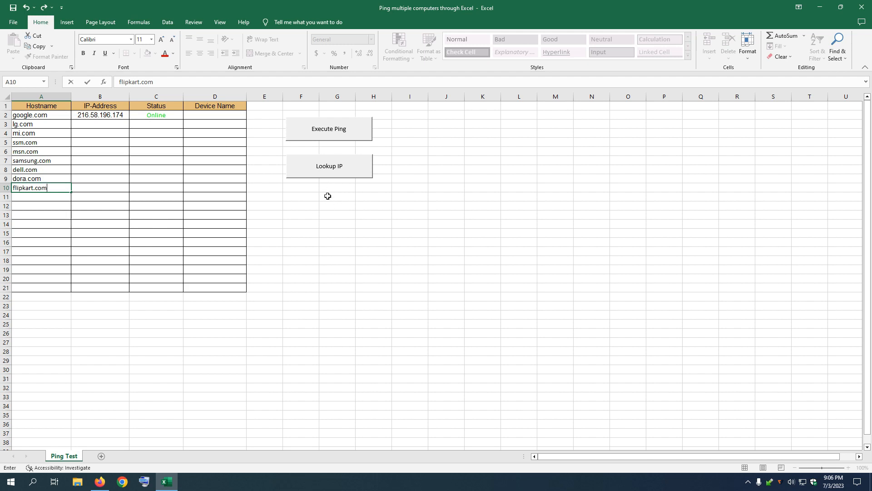
Step: Look up the IP addresses of all hostnames through row 10 and ping them to fill the Status column
left_click(332, 169)
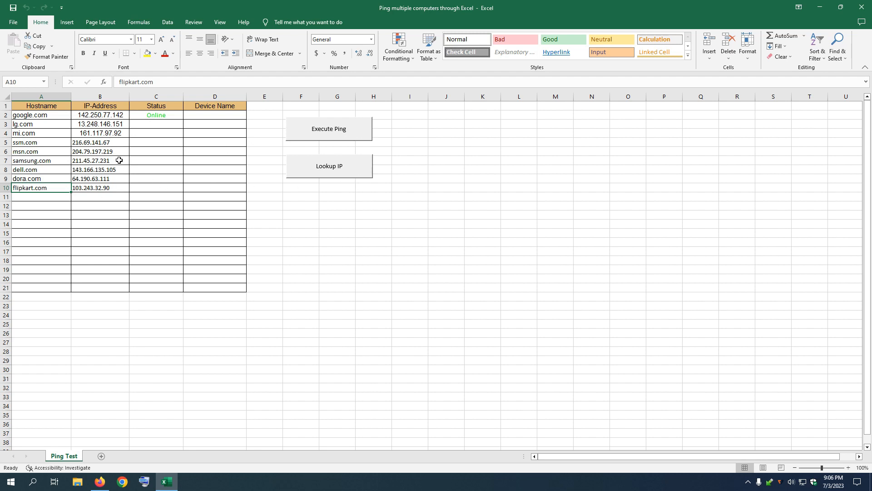
left_click(334, 129)
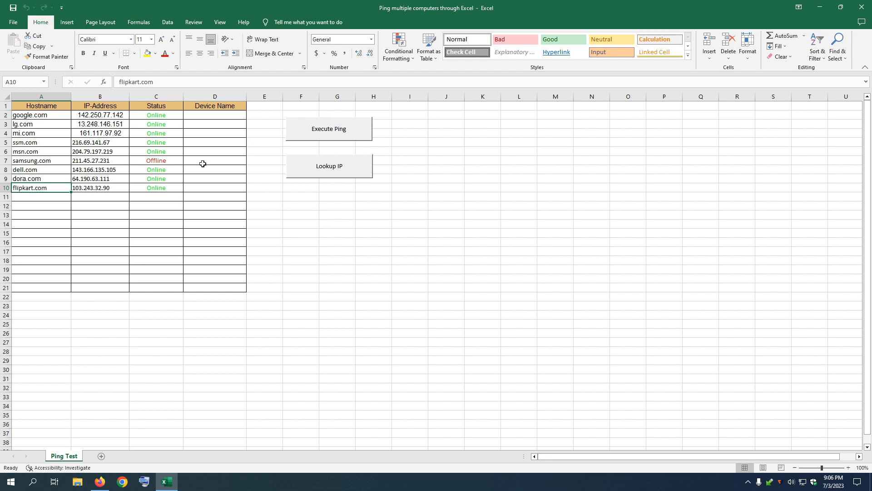
Step: Add the hostname fffk.com in A11 and run the IP lookup and ping test for the list
double_click(39, 197)
type("fffk.com")
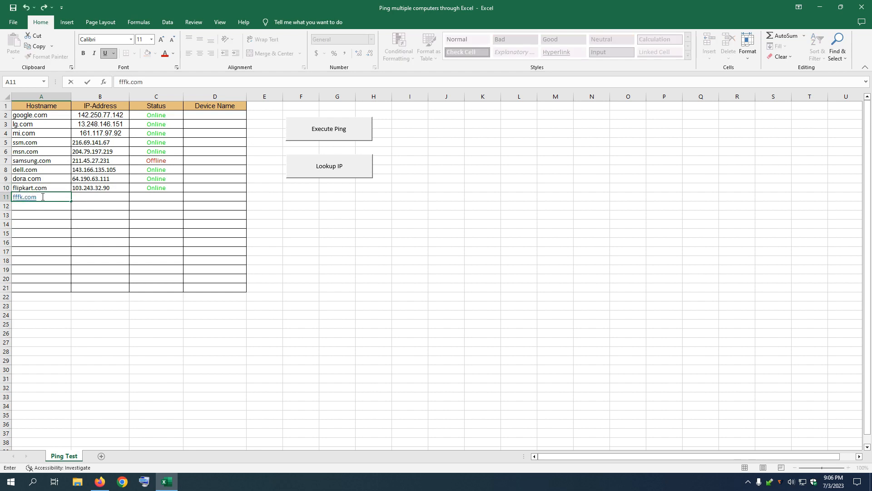
left_click(337, 168)
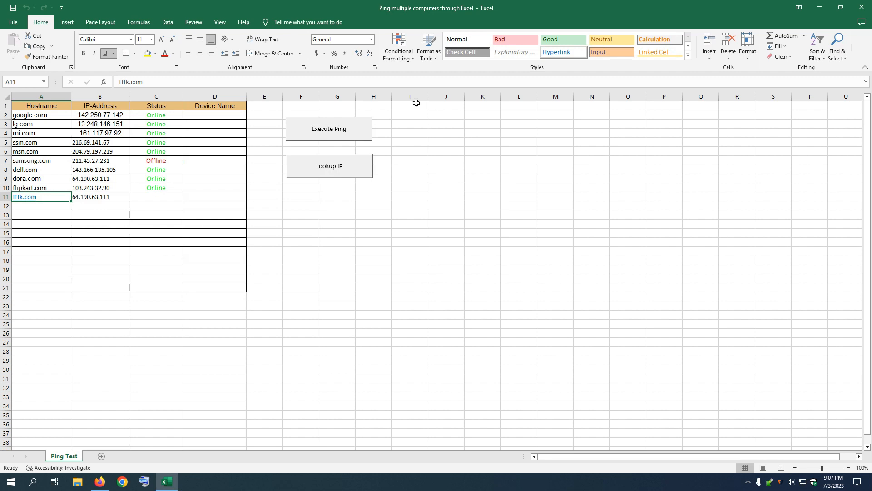
left_click(336, 131)
Step: Shrink the workbook window to expose the desktop and check the computer name in This PC's properties
double_click(555, 8)
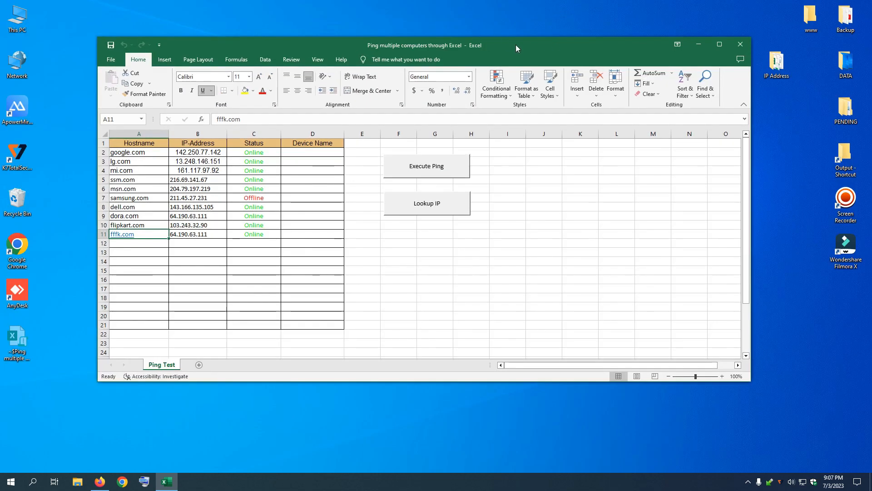
left_click_drag(515, 45, 652, 46)
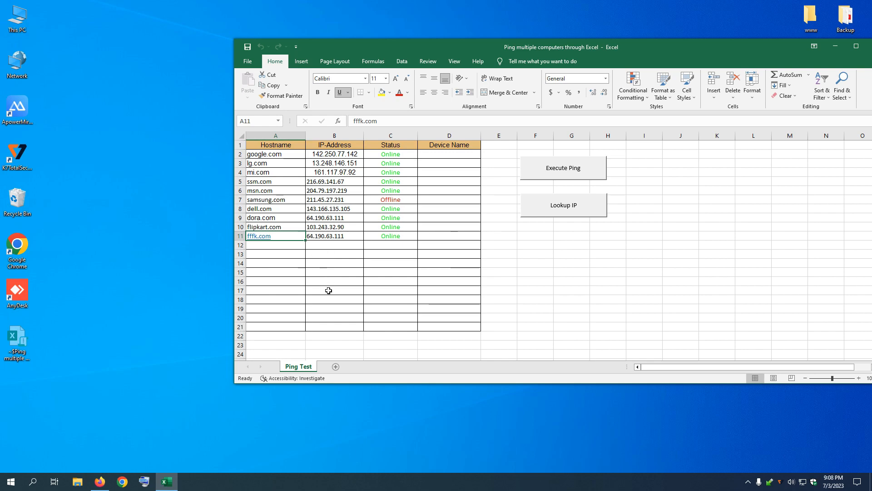
right_click(19, 28)
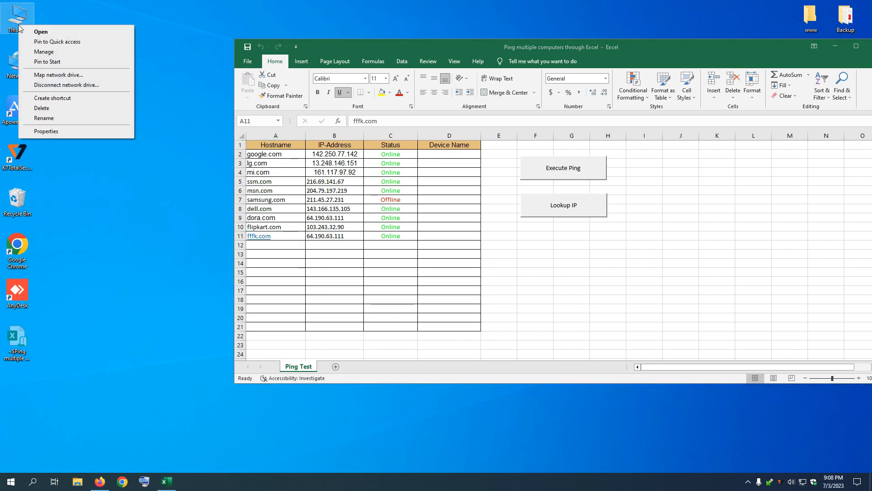
left_click(55, 131)
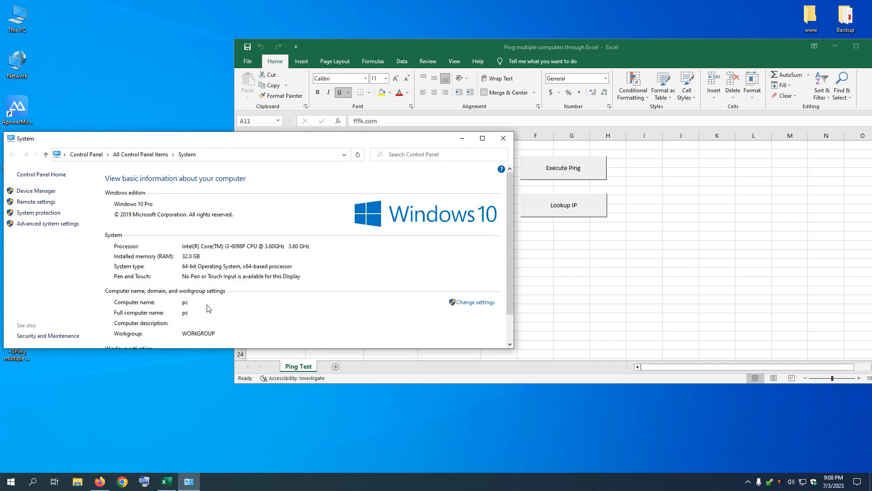
left_click(503, 138)
Step: Enter the computer name pc as the hostname in A12 and look up its IP address
left_click(272, 244)
double_click(272, 244)
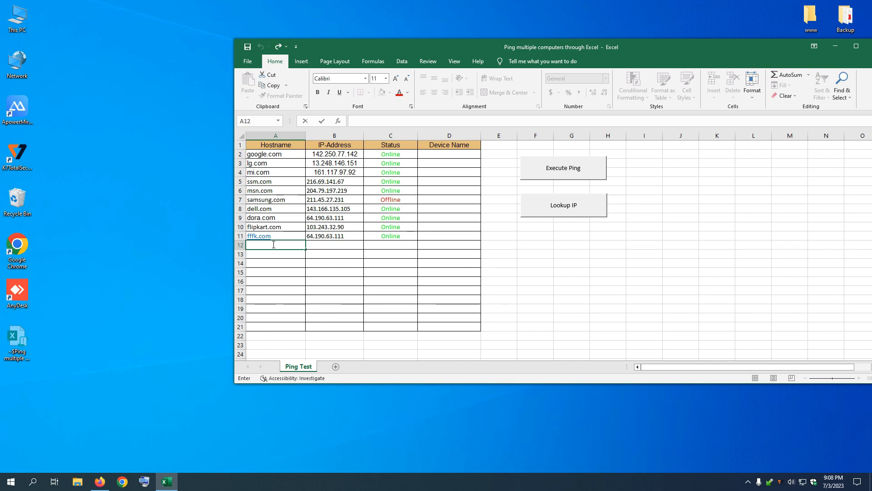
left_click(273, 245)
type("pc")
left_click(562, 204)
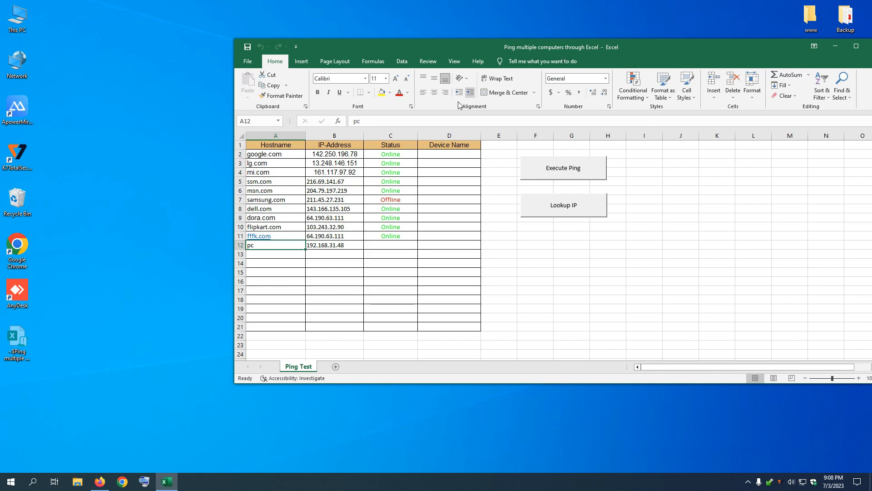
Step: Make room beside the workbook and open the status of the Ethernet adapter from the network connections
left_click_drag(481, 48, 587, 40)
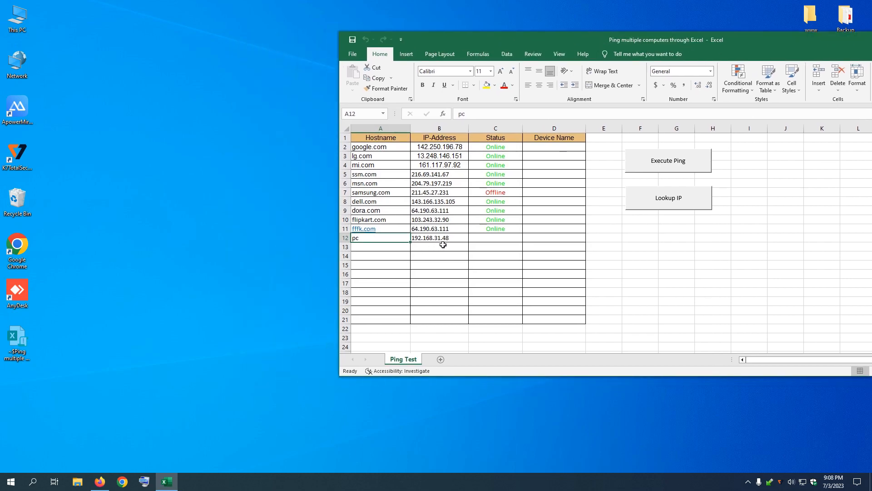
right_click(22, 69)
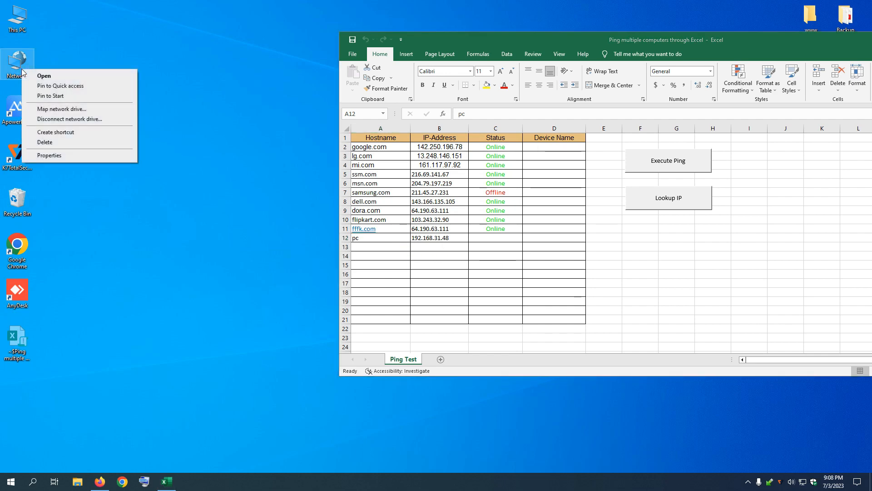
left_click(64, 156)
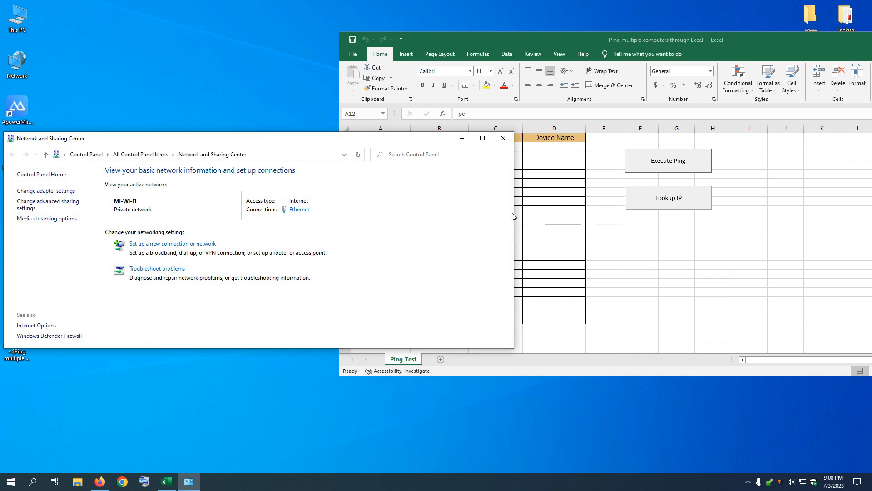
left_click_drag(515, 213, 196, 212)
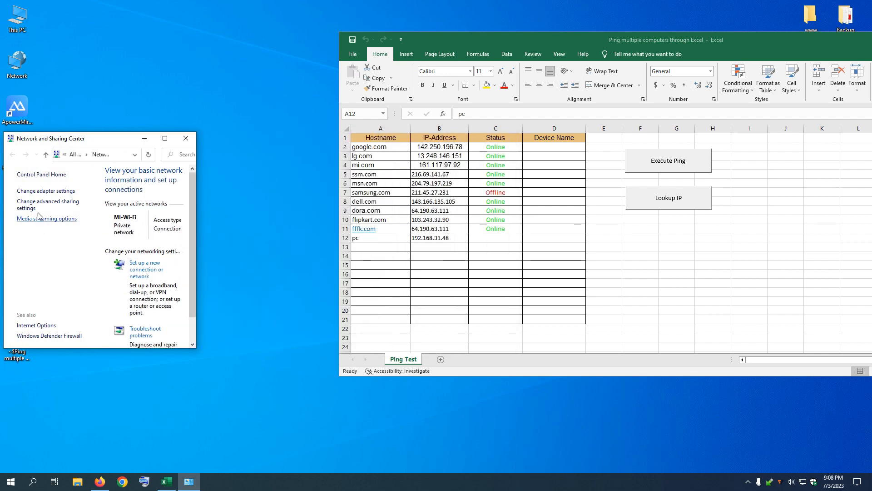
left_click(42, 191)
right_click(47, 200)
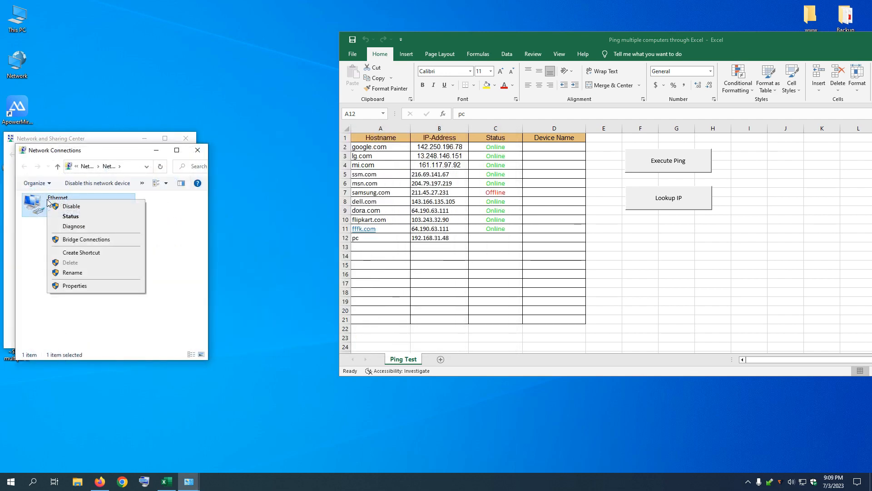
left_click(63, 217)
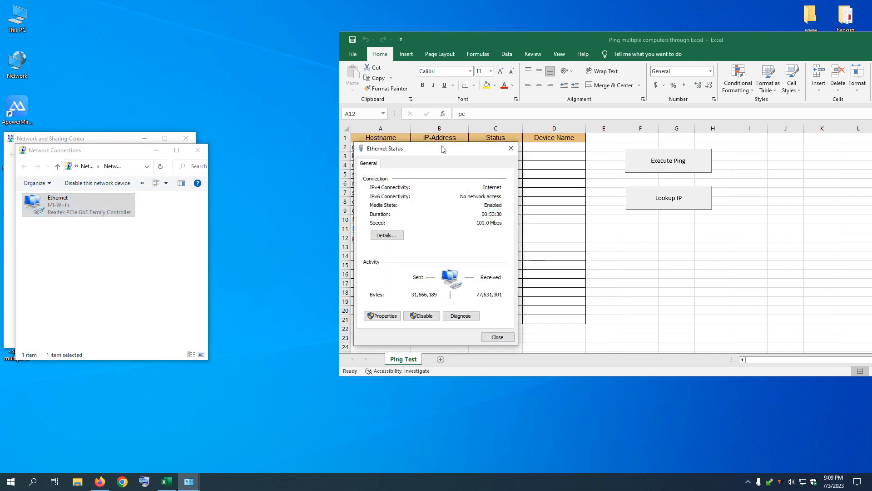
Step: Check the IPv4 address in the Ethernet connection details against the workbook, and close all network windows
left_click_drag(412, 198, 218, 163)
left_click(161, 248)
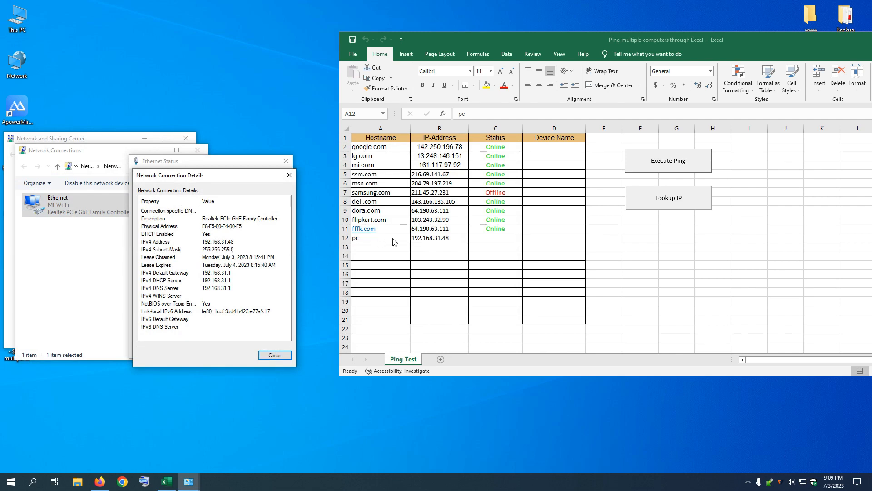
left_click(288, 175)
left_click(286, 161)
left_click(197, 149)
left_click(185, 139)
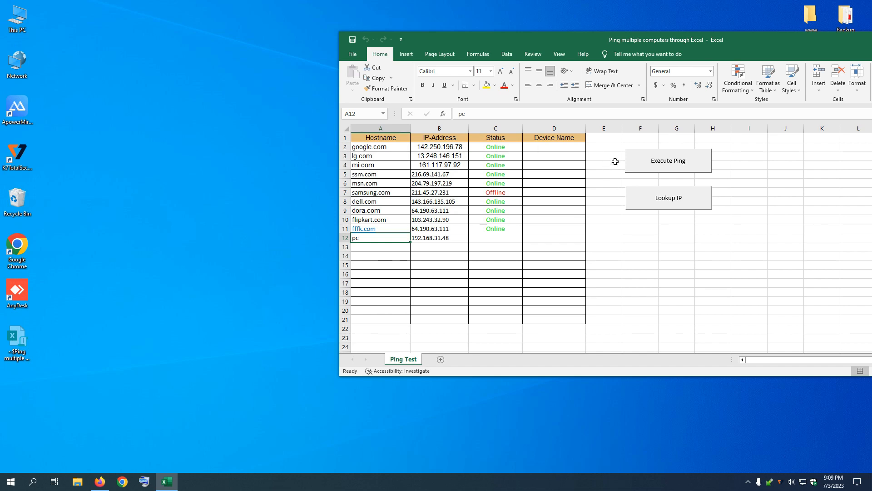
Step: Look up the IP addresses of all listed hostnames again, including pc
left_click(669, 200)
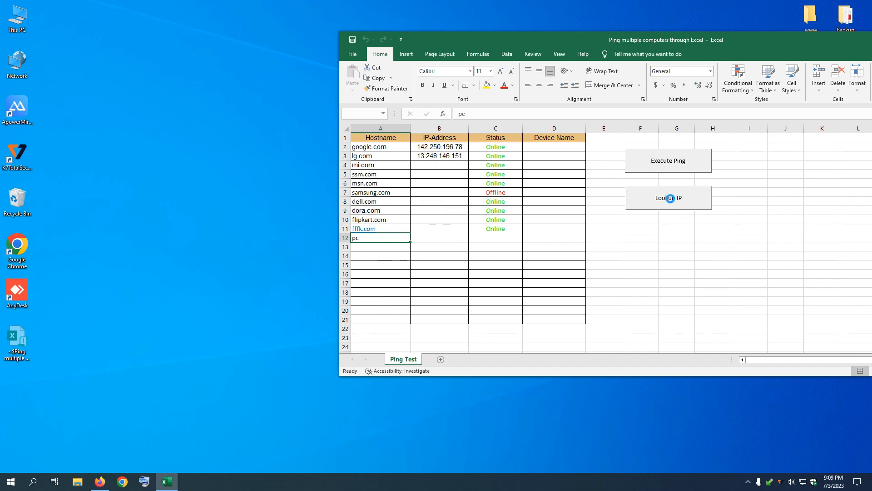